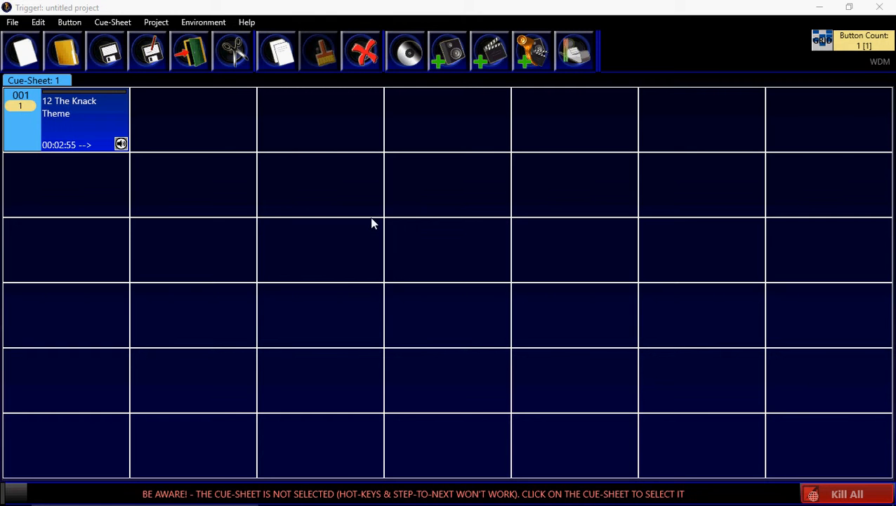
- In the environment's ASIO configuration, add one stereo bus and one surround bus for the FCA610 USB ASIO driver
{"action": "left_click", "coordinate": [199, 24]}
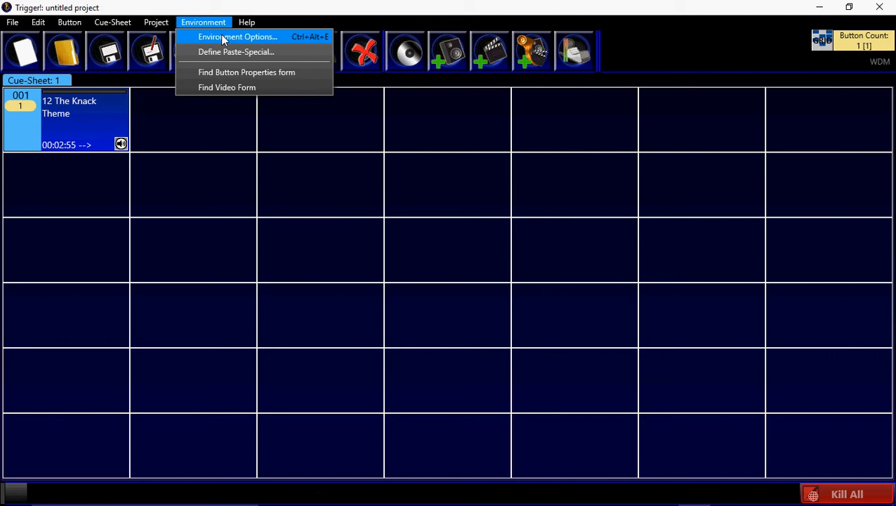
{"action": "left_click", "coordinate": [224, 39]}
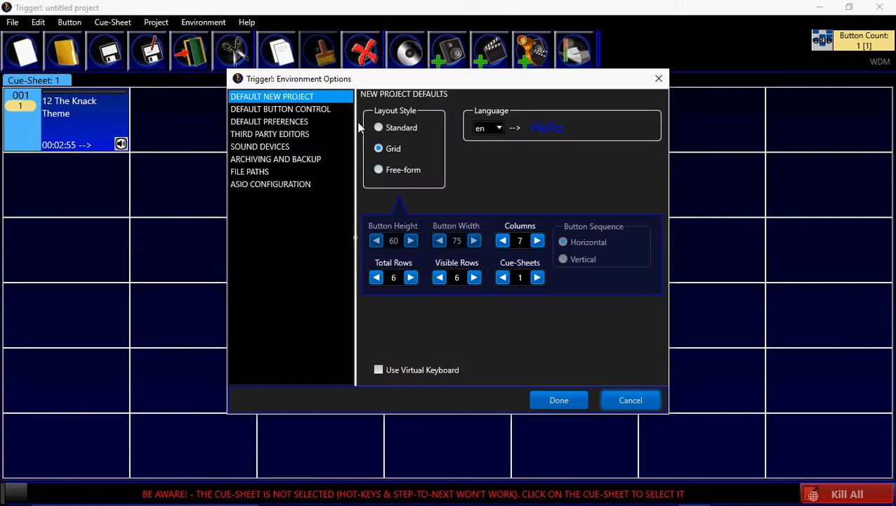
{"action": "left_click", "coordinate": [267, 146]}
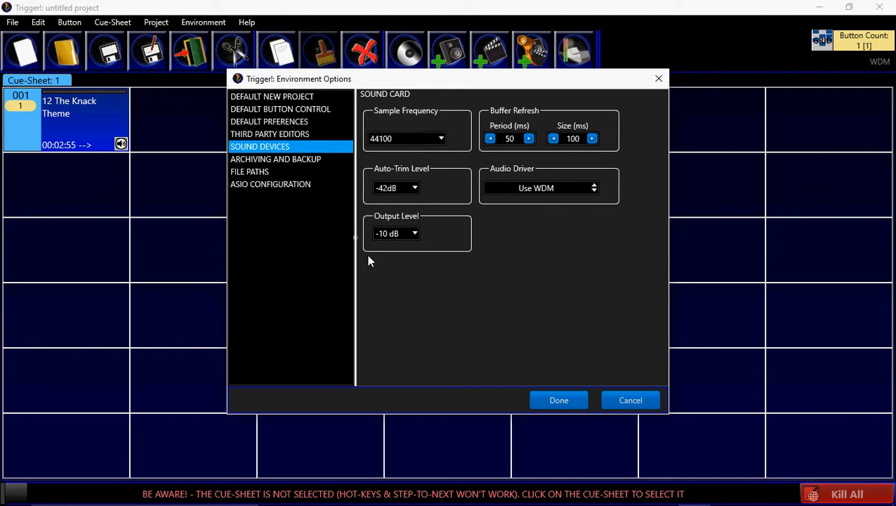
{"action": "left_click", "coordinate": [275, 184]}
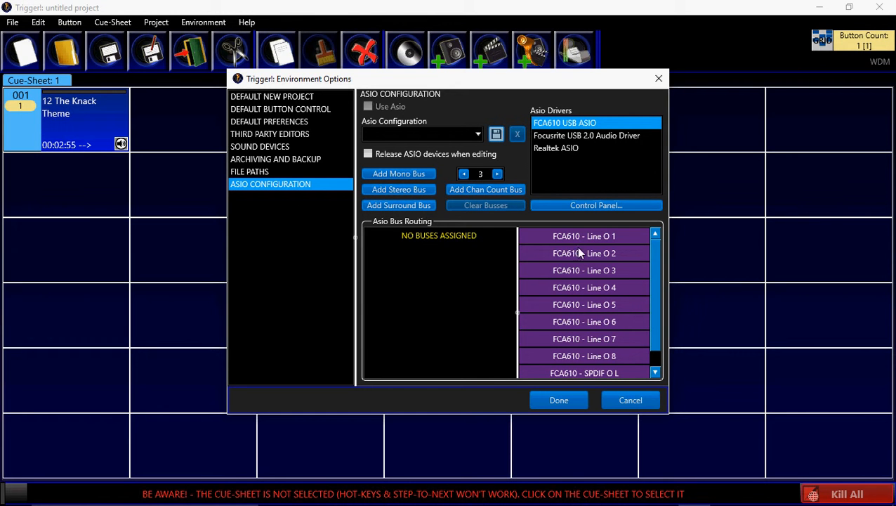
{"action": "left_click", "coordinate": [391, 189]}
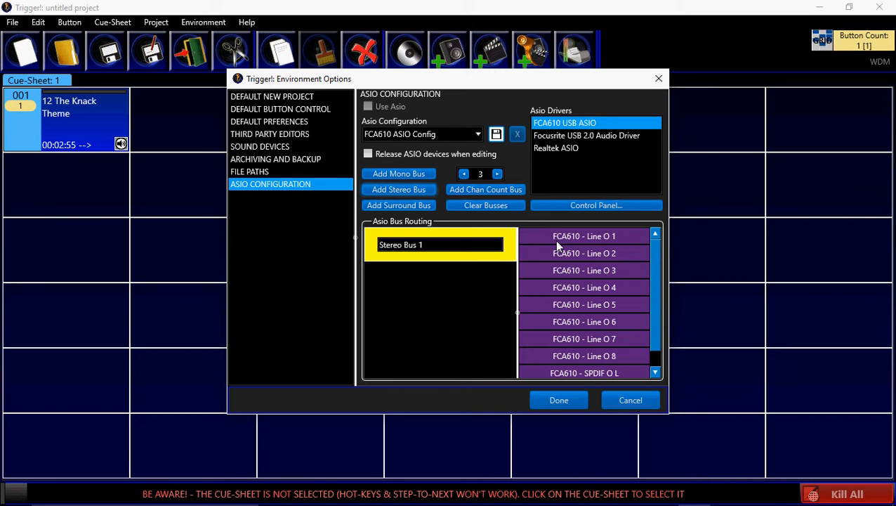
{"action": "left_click", "coordinate": [399, 205]}
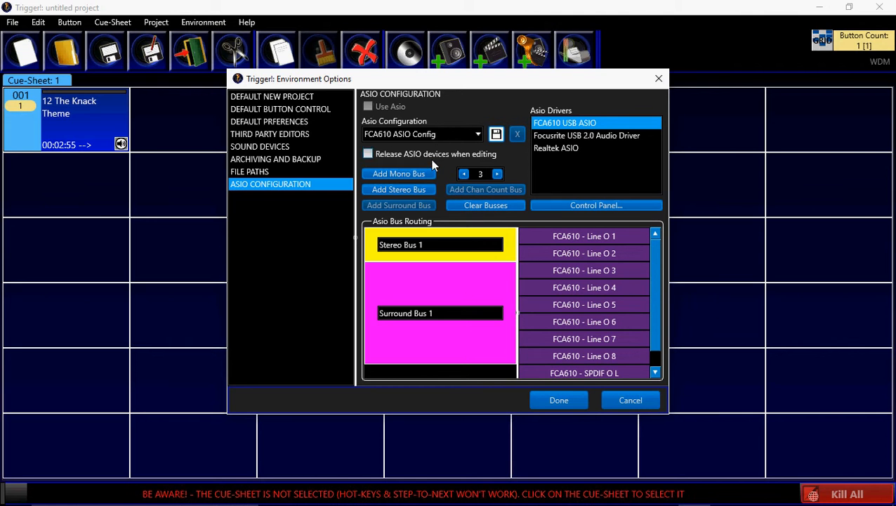
- Save the ASIO configuration, enable Use Asio and accept the environment options
{"action": "left_click", "coordinate": [495, 134]}
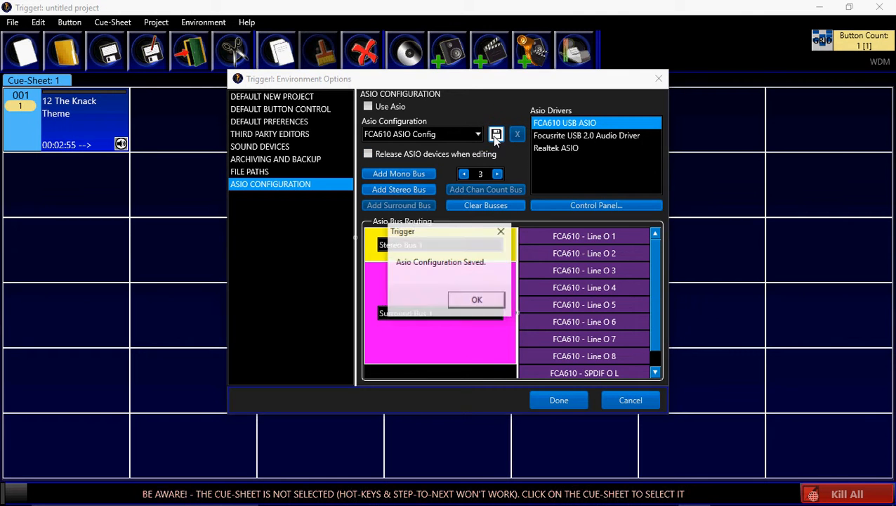
{"action": "left_click", "coordinate": [489, 301]}
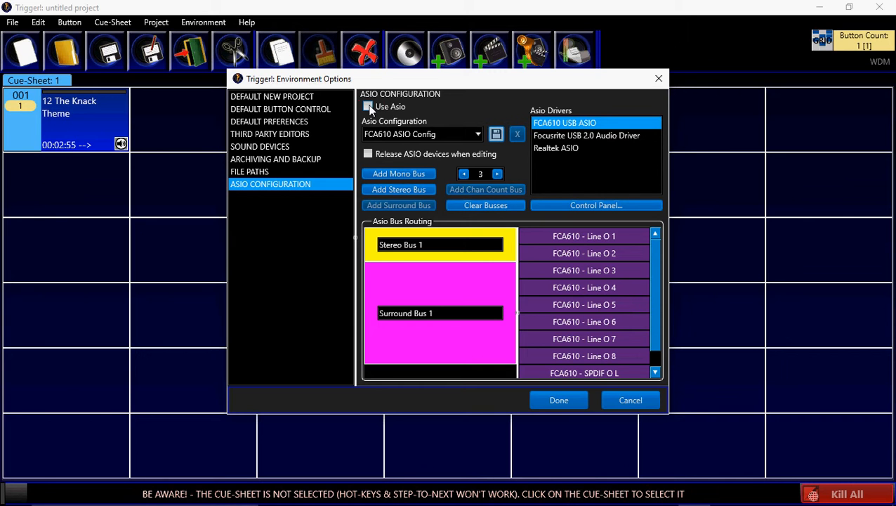
{"action": "left_click", "coordinate": [368, 107]}
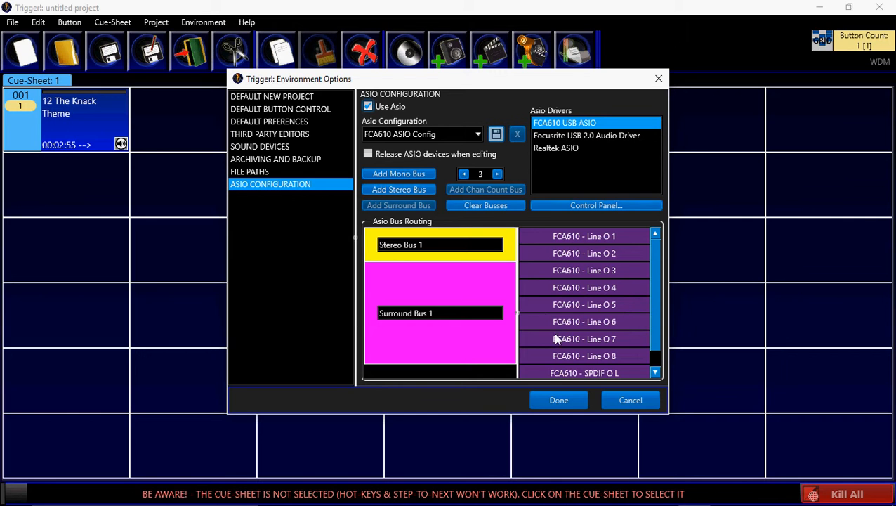
{"action": "left_click", "coordinate": [565, 400]}
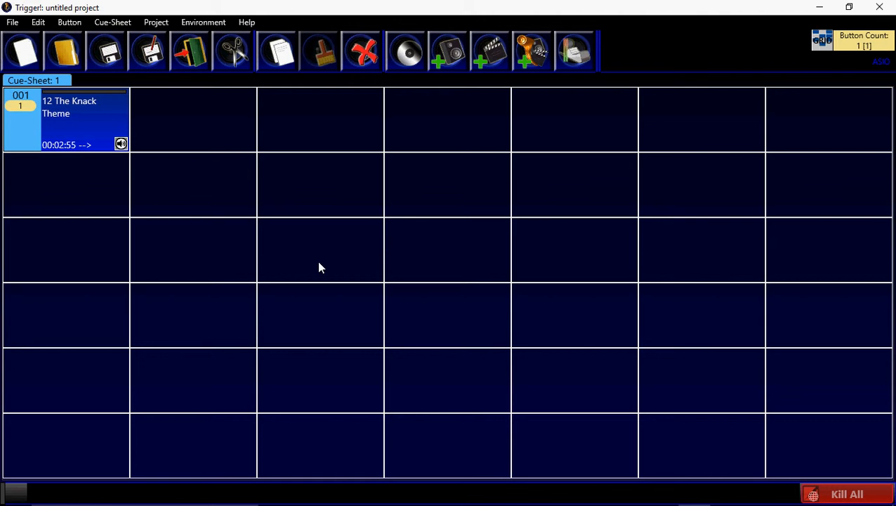
- Open the properties of the 12 The Knack Theme button and show its channel routing
{"action": "right_click", "coordinate": [24, 135]}
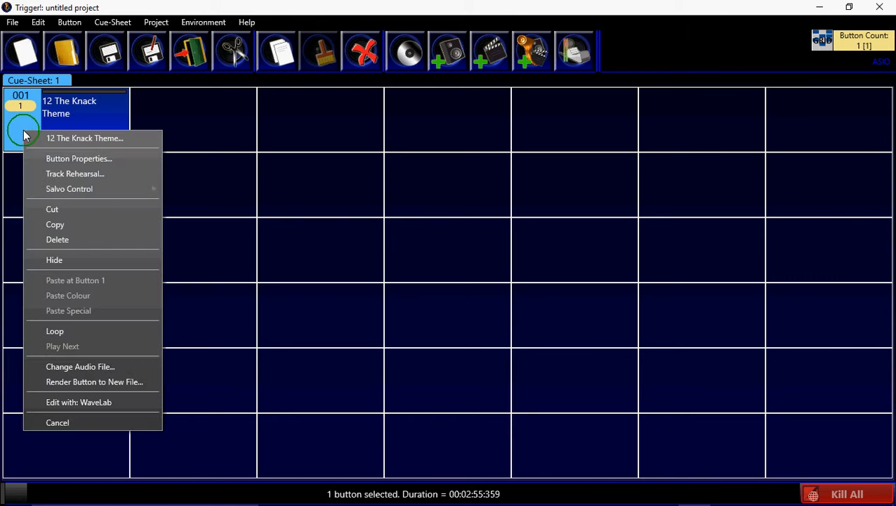
{"action": "left_click", "coordinate": [61, 159]}
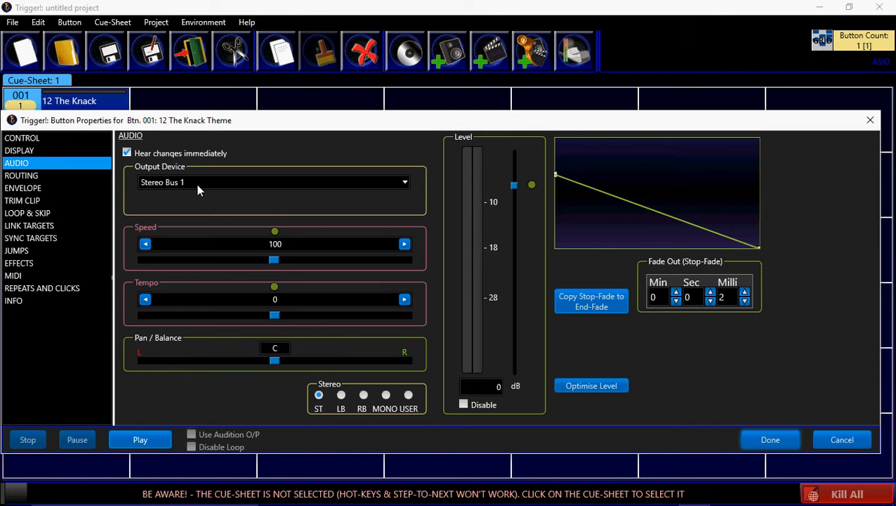
{"action": "left_click", "coordinate": [34, 177]}
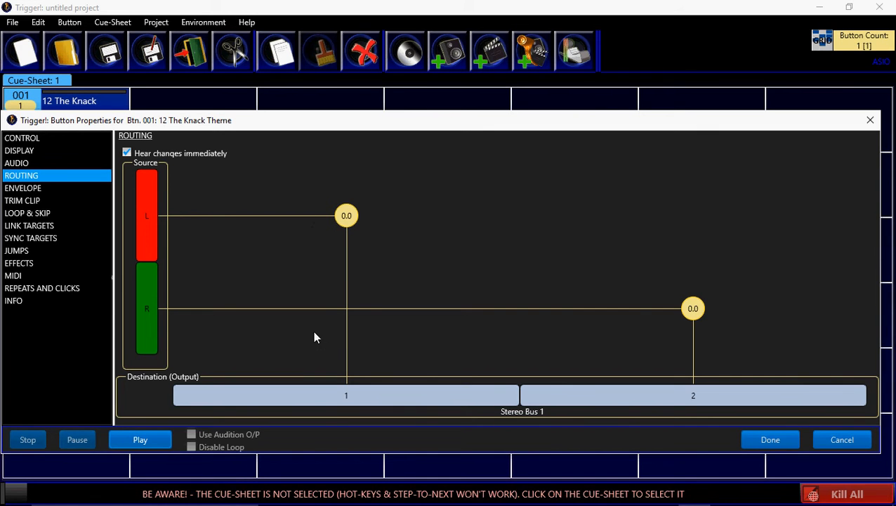
- Remove the routing paths from the left source to output 1 and from the right source to output 2
{"action": "right_click", "coordinate": [345, 217]}
{"action": "left_click", "coordinate": [374, 224]}
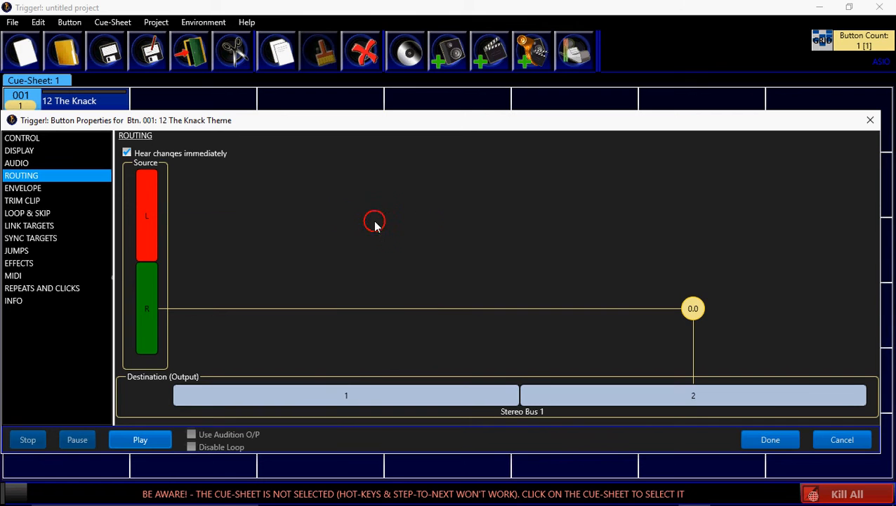
{"action": "right_click", "coordinate": [691, 311]}
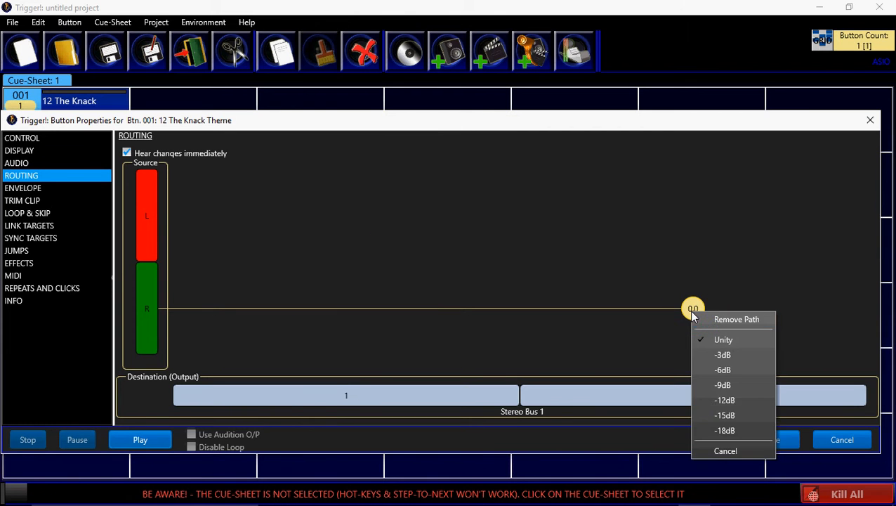
{"action": "left_click", "coordinate": [704, 317]}
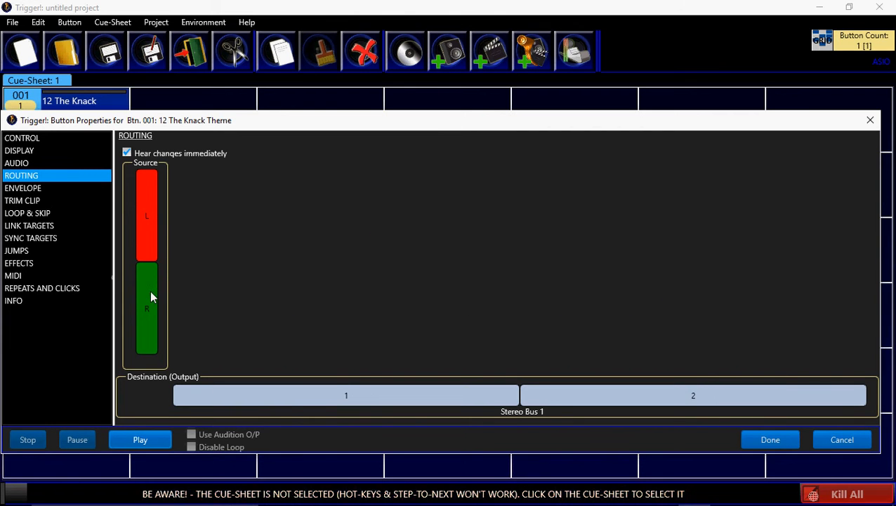
- Route the left source to output 1 and the right source to output 2 of Stereo Bus 1, and view the path level options
{"action": "left_click", "coordinate": [151, 198]}
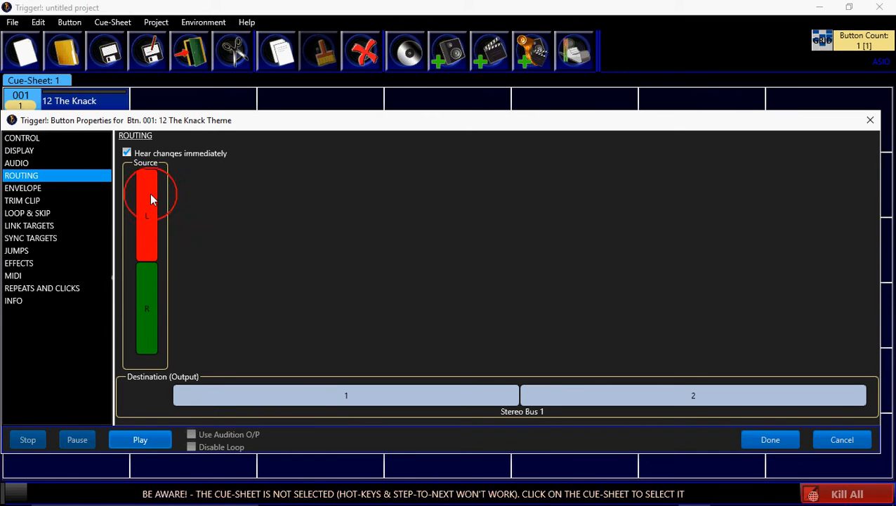
{"action": "left_click_drag", "start_coordinate": [158, 200], "coordinate": [331, 396]}
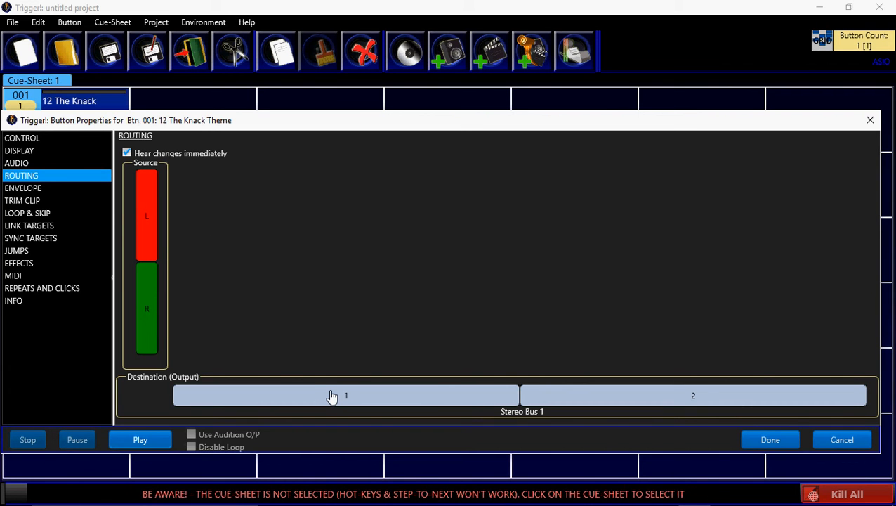
{"action": "left_click_drag", "start_coordinate": [332, 395], "coordinate": [331, 395]}
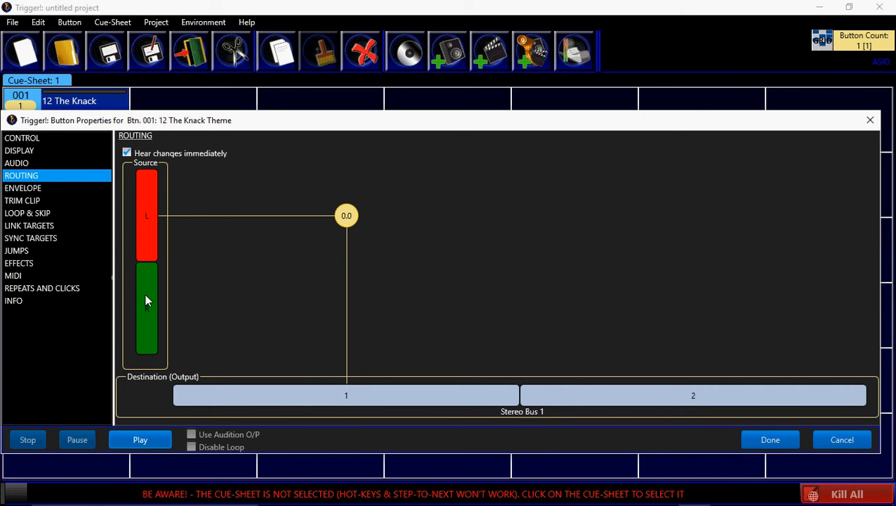
{"action": "mouse_move", "coordinate": [148, 287]}
{"action": "left_mouse_down"}
{"action": "mouse_move", "coordinate": [559, 341]}
{"action": "mouse_move", "coordinate": [574, 394]}
{"action": "mouse_move", "coordinate": [567, 390]}
{"action": "left_mouse_up"}
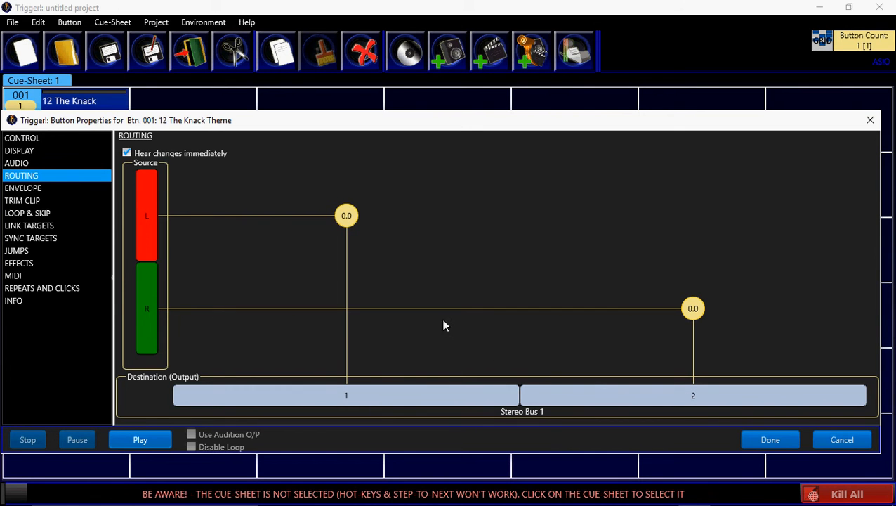
{"action": "right_click", "coordinate": [345, 219]}
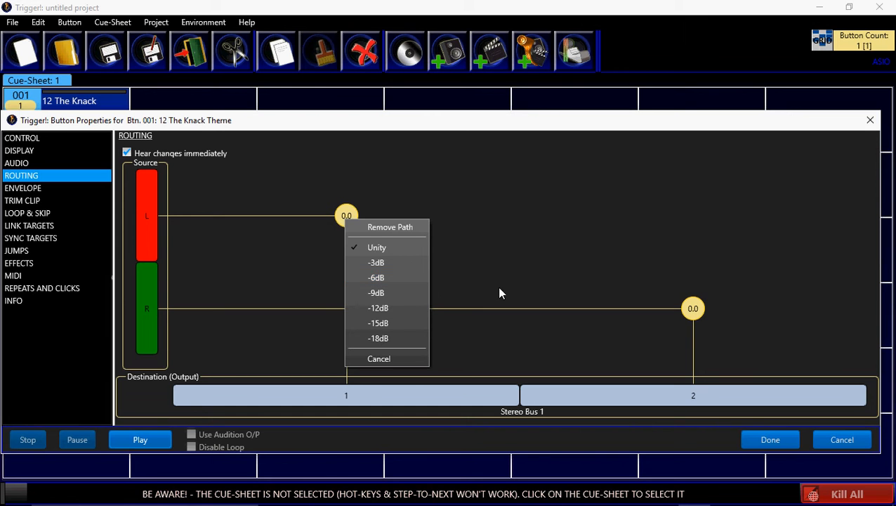
{"action": "left_click", "coordinate": [304, 256]}
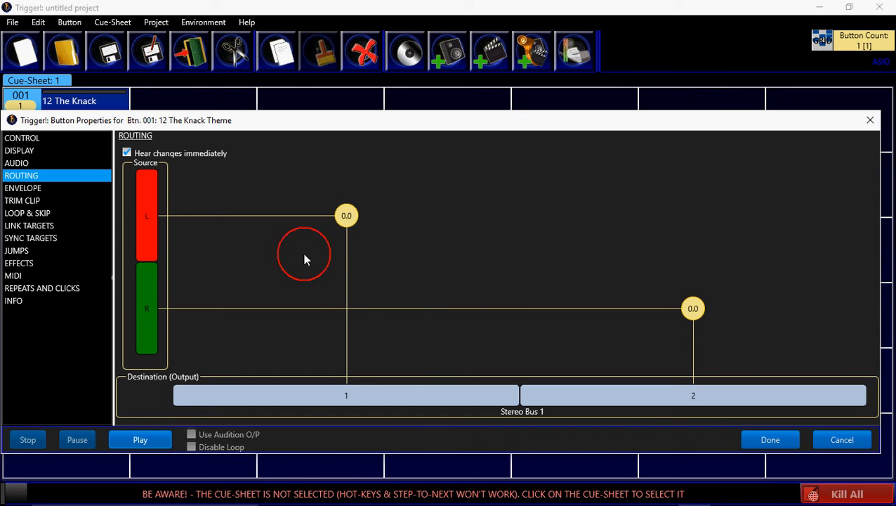
- Set the button's audio output device to Surround Bus 1
{"action": "left_click", "coordinate": [32, 163]}
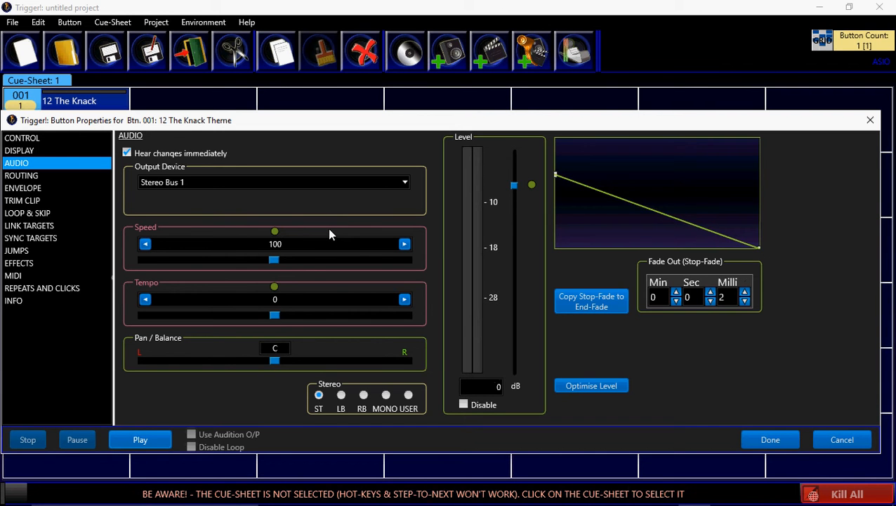
{"action": "left_click", "coordinate": [405, 183]}
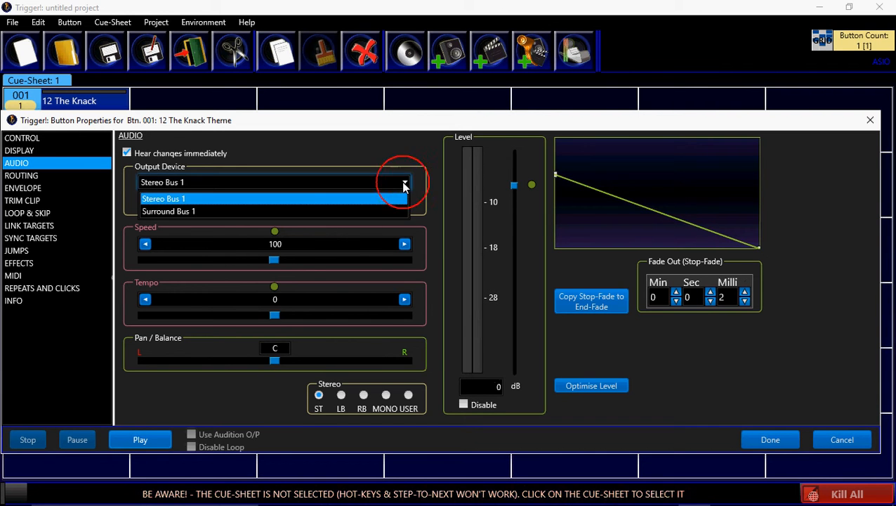
{"action": "left_click", "coordinate": [210, 212]}
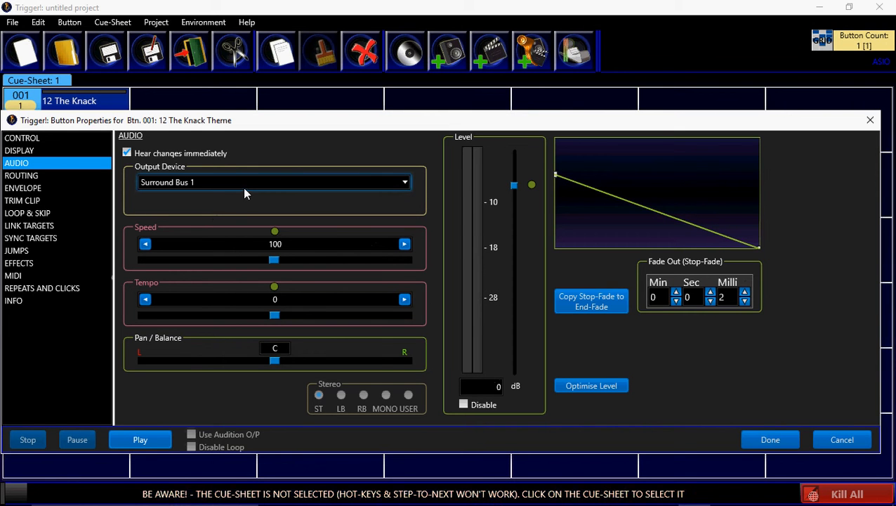
- Route both the left and right sources to output 3 of Surround Bus 1, with each path at -3dB
{"action": "left_click", "coordinate": [38, 181]}
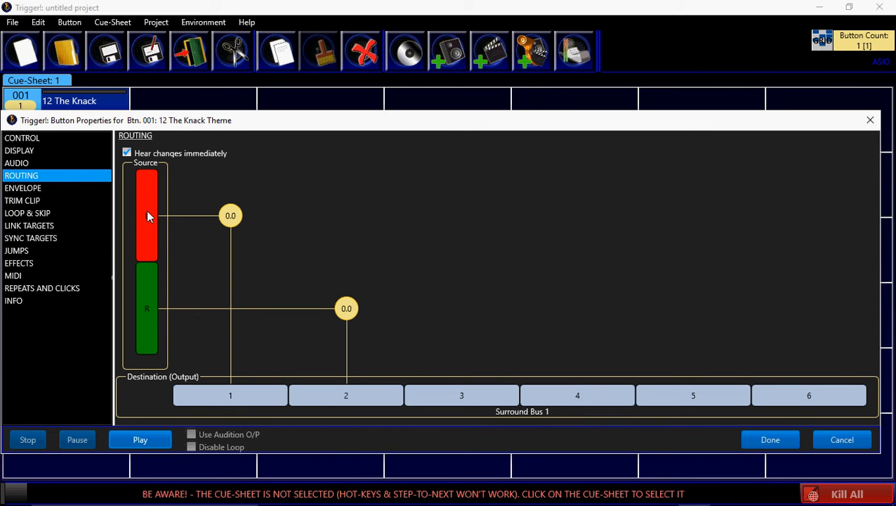
{"action": "left_click_drag", "start_coordinate": [154, 208], "coordinate": [483, 395]}
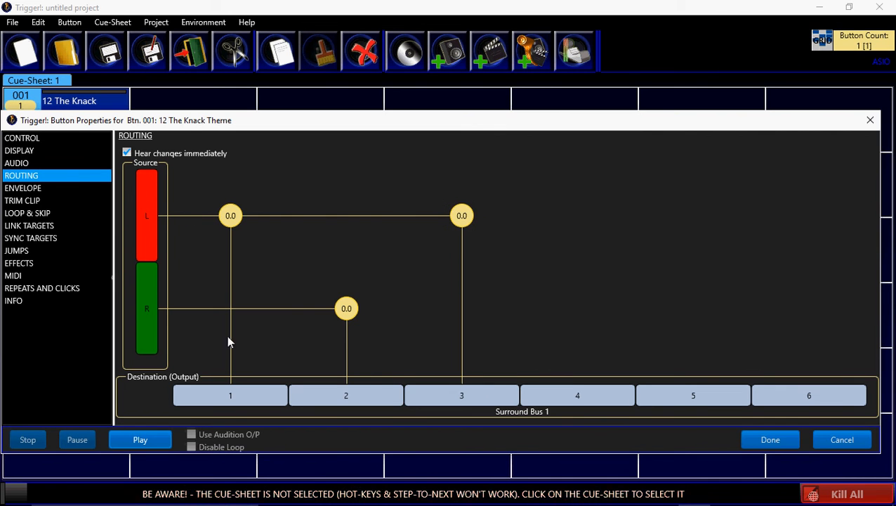
{"action": "left_click_drag", "start_coordinate": [154, 311], "coordinate": [441, 406]}
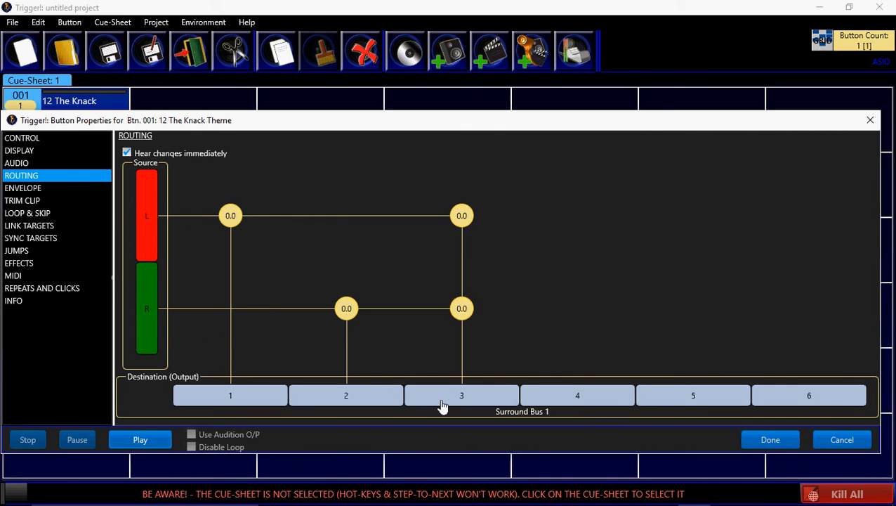
{"action": "right_click", "coordinate": [463, 220]}
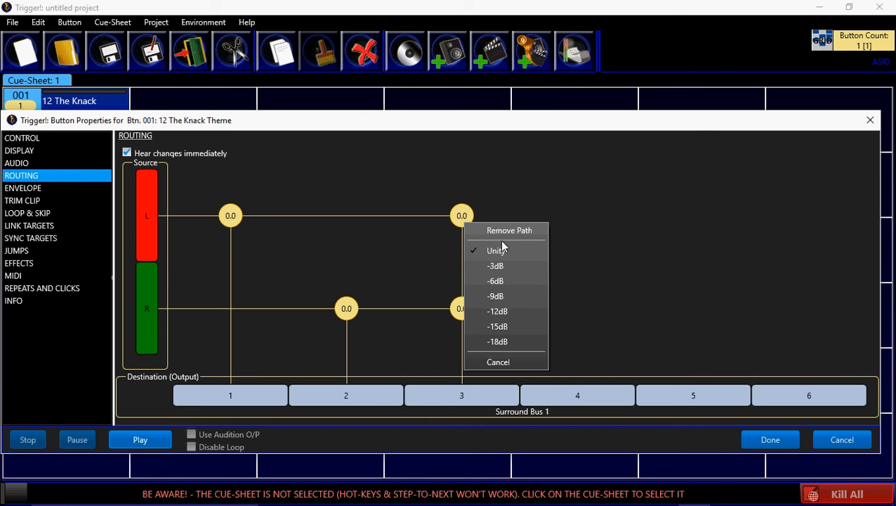
{"action": "left_click", "coordinate": [508, 269]}
{"action": "right_click", "coordinate": [462, 308]}
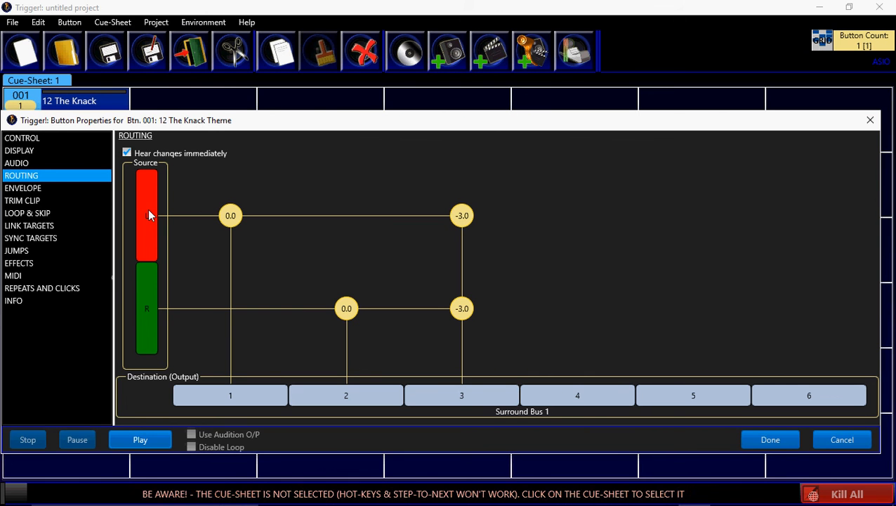
- Route the left source to output 5 and the right source to output 6, and accept the button properties
{"action": "left_click_drag", "start_coordinate": [149, 215], "coordinate": [680, 400]}
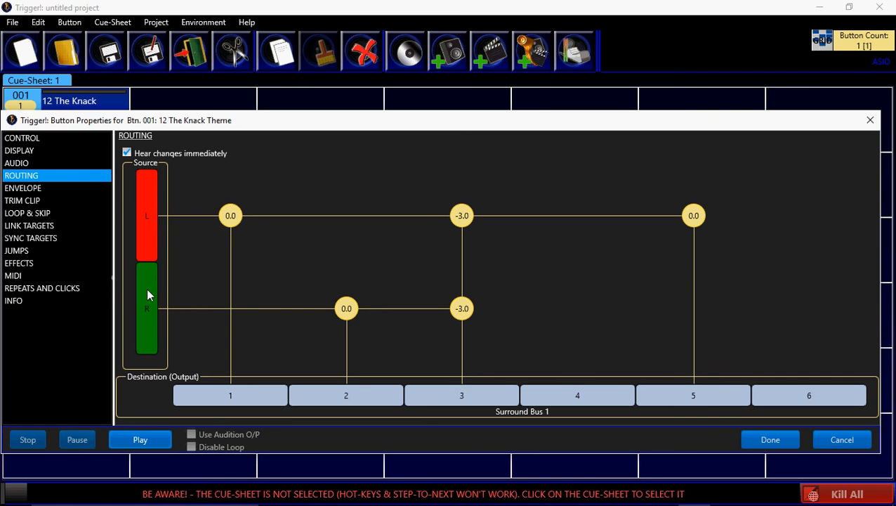
{"action": "left_click_drag", "start_coordinate": [147, 295], "coordinate": [796, 397]}
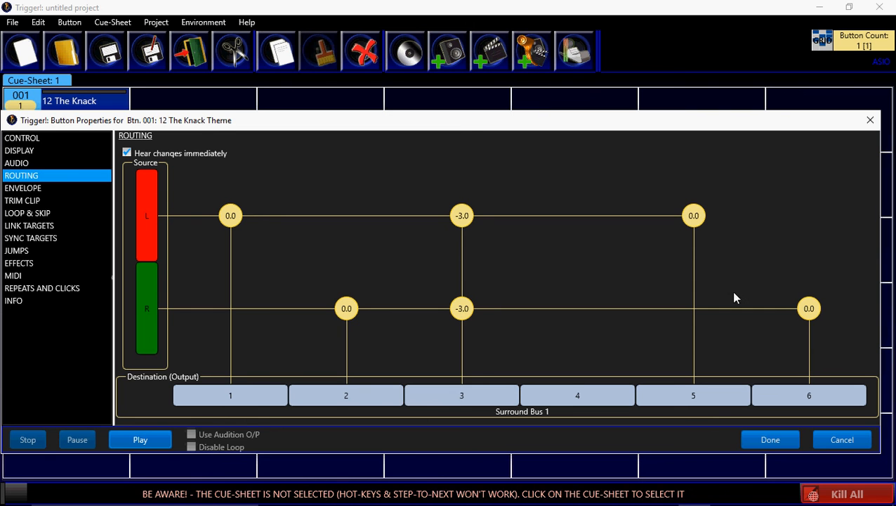
{"action": "left_click", "coordinate": [770, 439]}
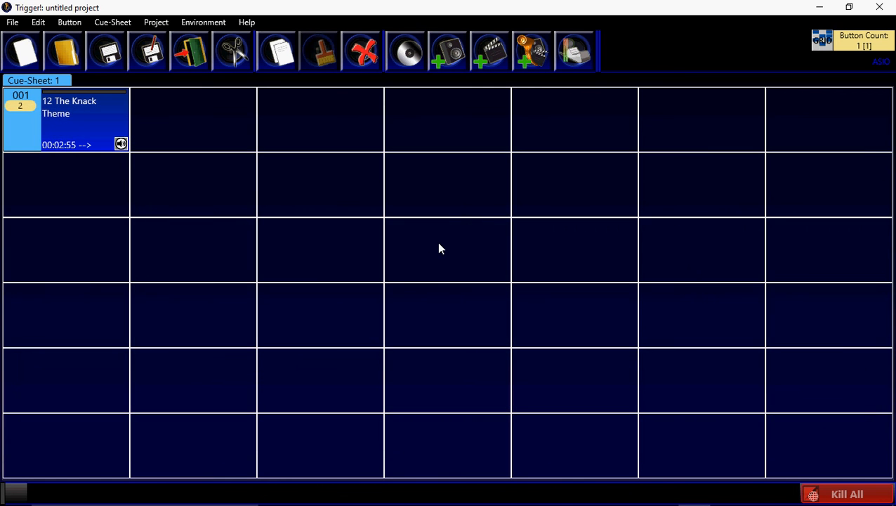